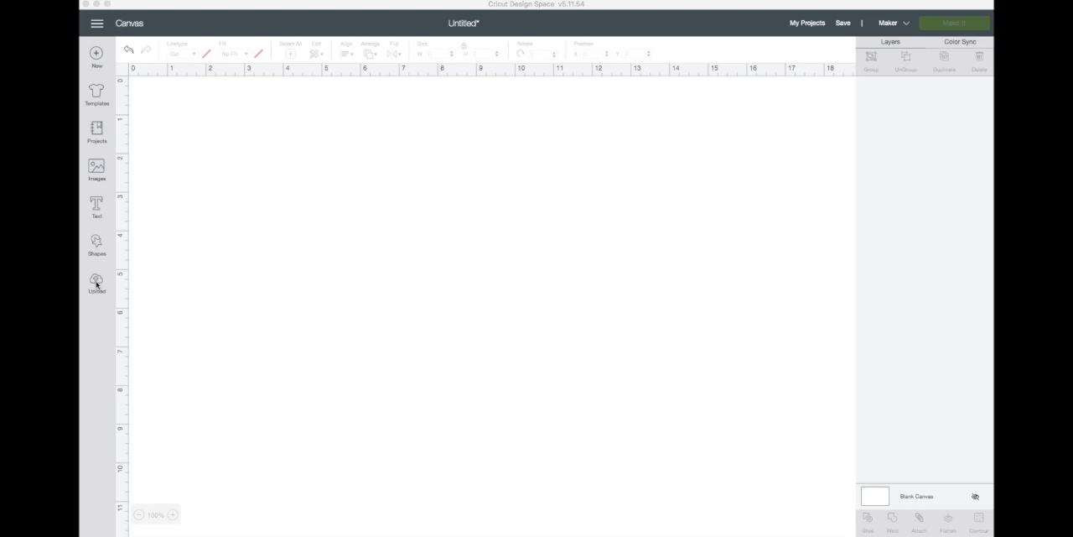
Step: Insert the uploaded planner_stickers image onto the canvas and ungroup it into separate stickers
click(130, 284)
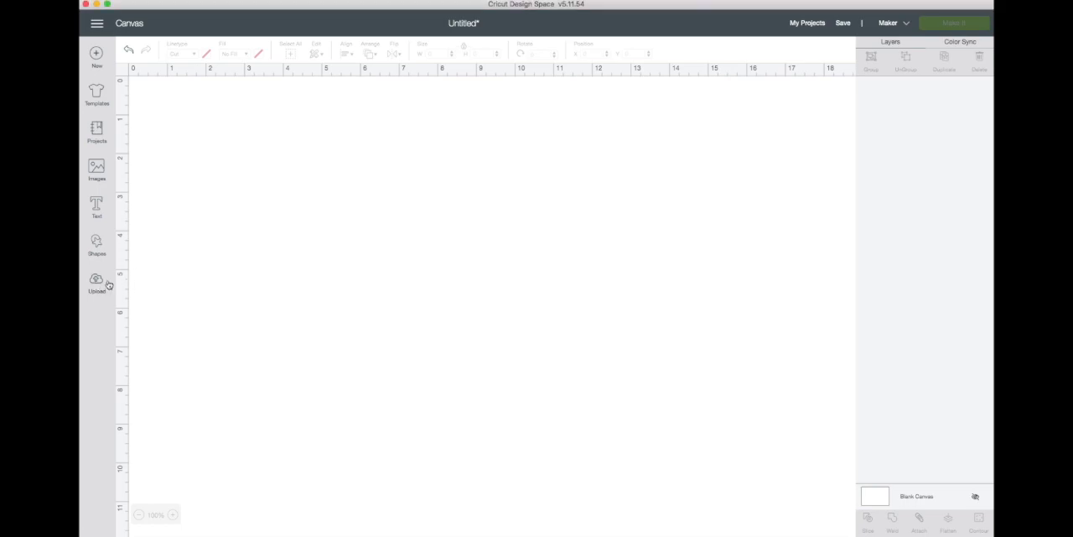
click(101, 283)
click(225, 362)
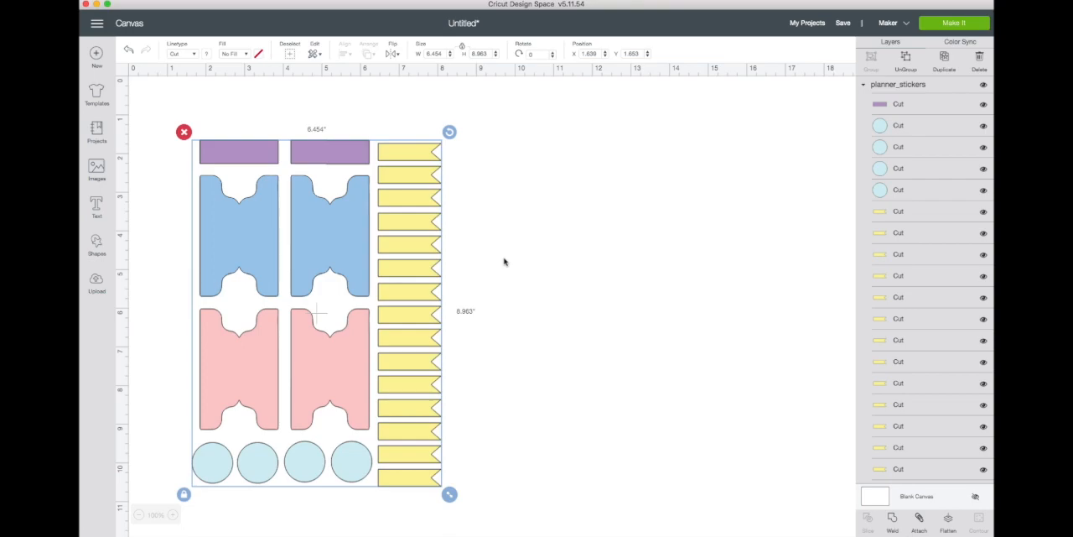
drag(340, 238, 294, 189)
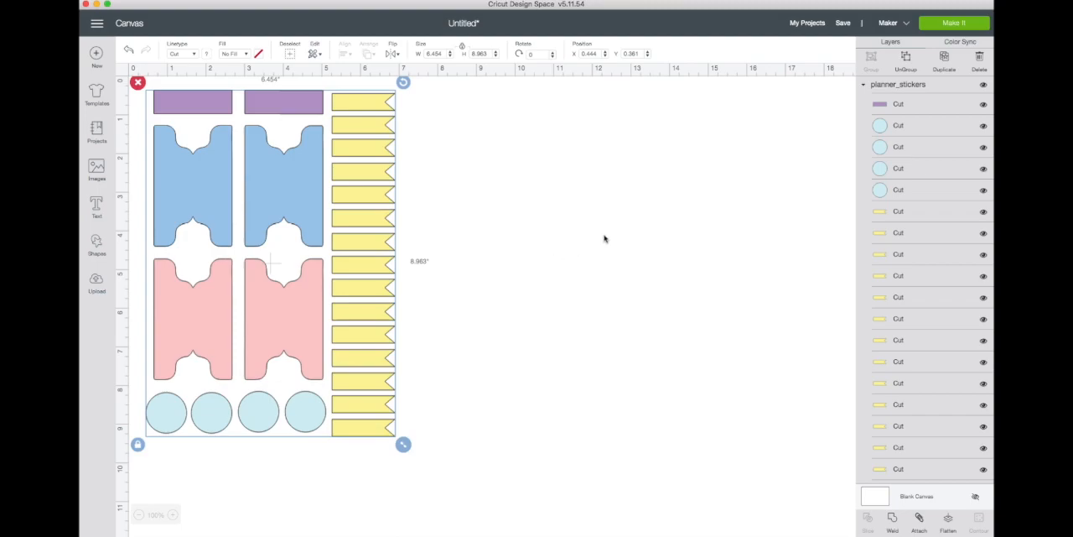
click(906, 56)
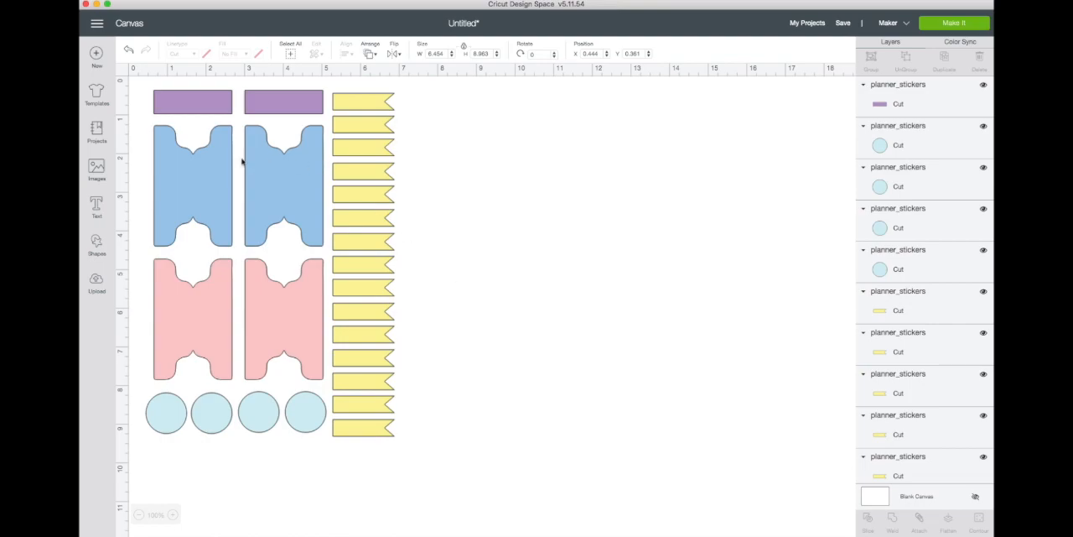
Step: Set the first blue planner sticker's fill to Print with the Pattern print type
click(214, 180)
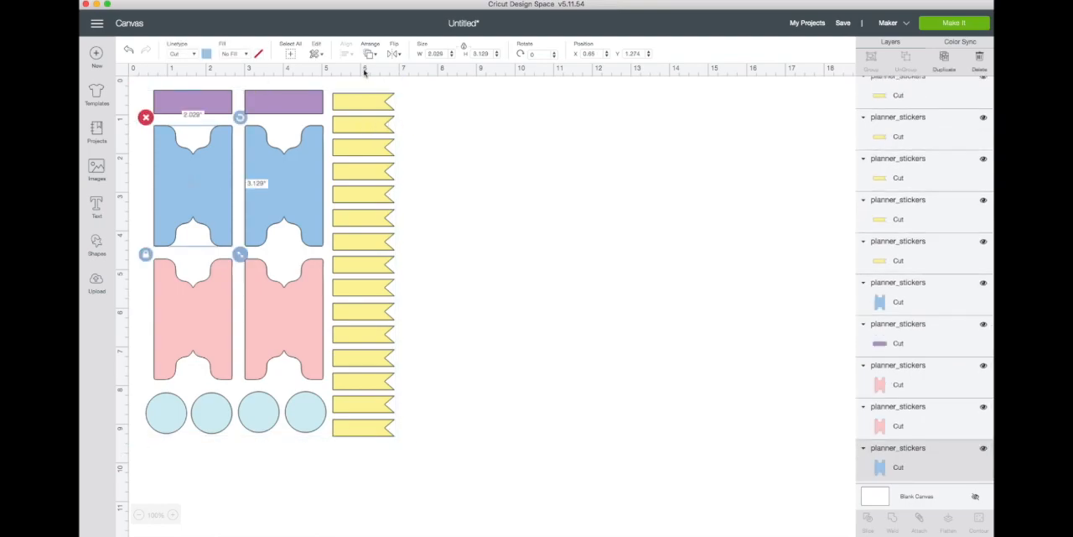
click(247, 56)
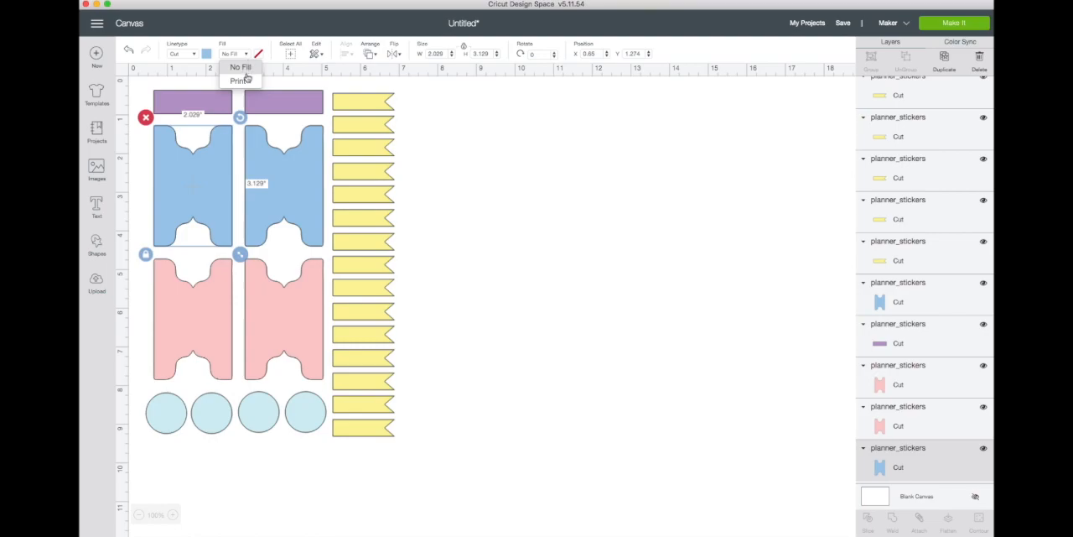
click(245, 81)
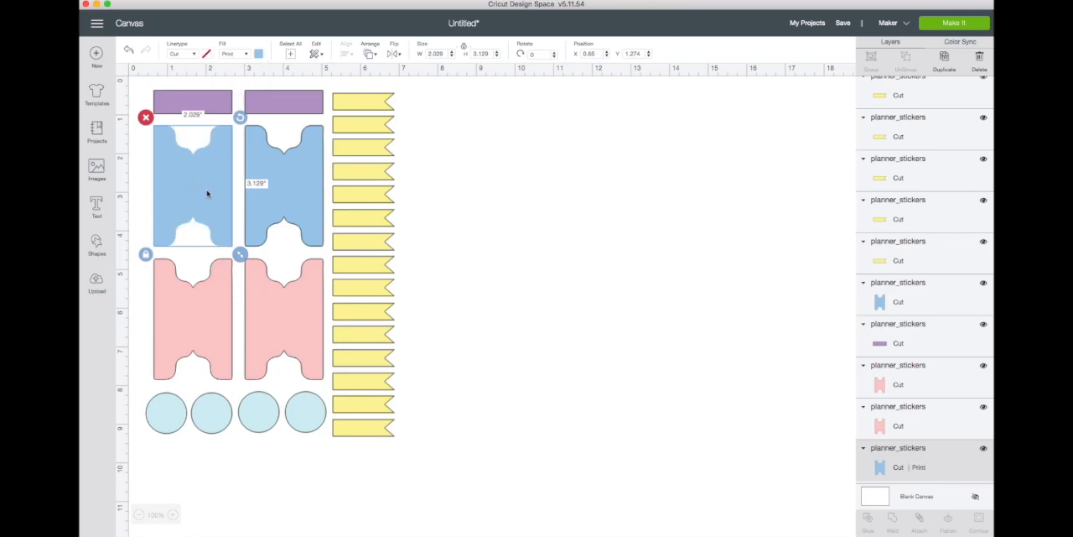
click(259, 54)
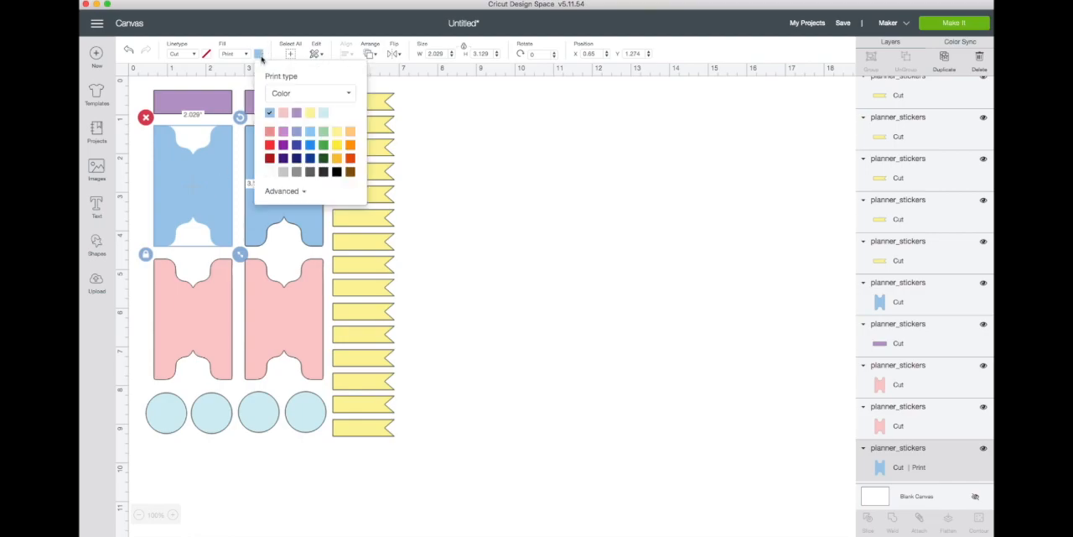
click(347, 94)
click(313, 130)
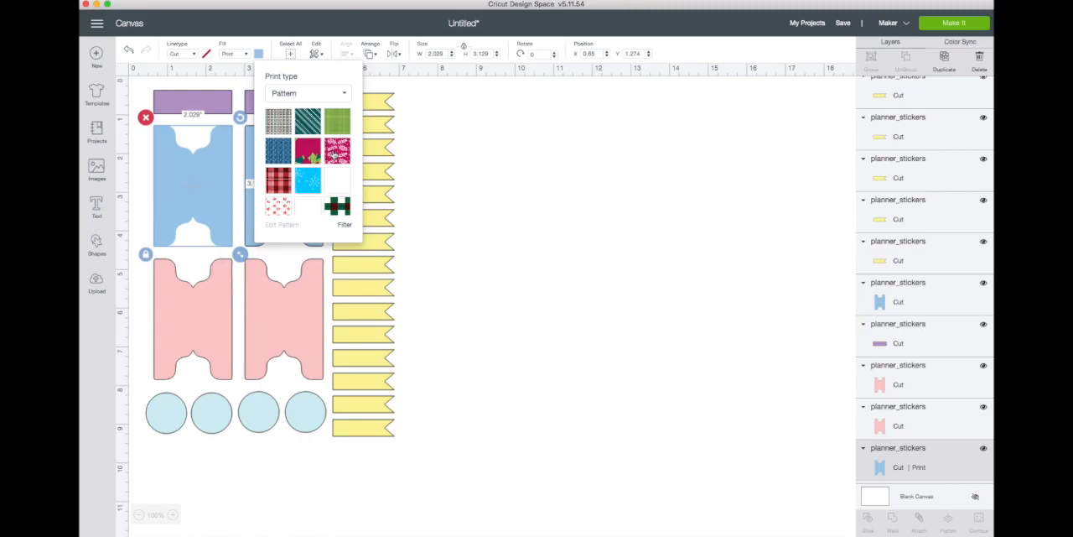
Step: Fill the first blue sticker with the teal-and-white vertical stripe pattern
scroll(334, 155, down, 10)
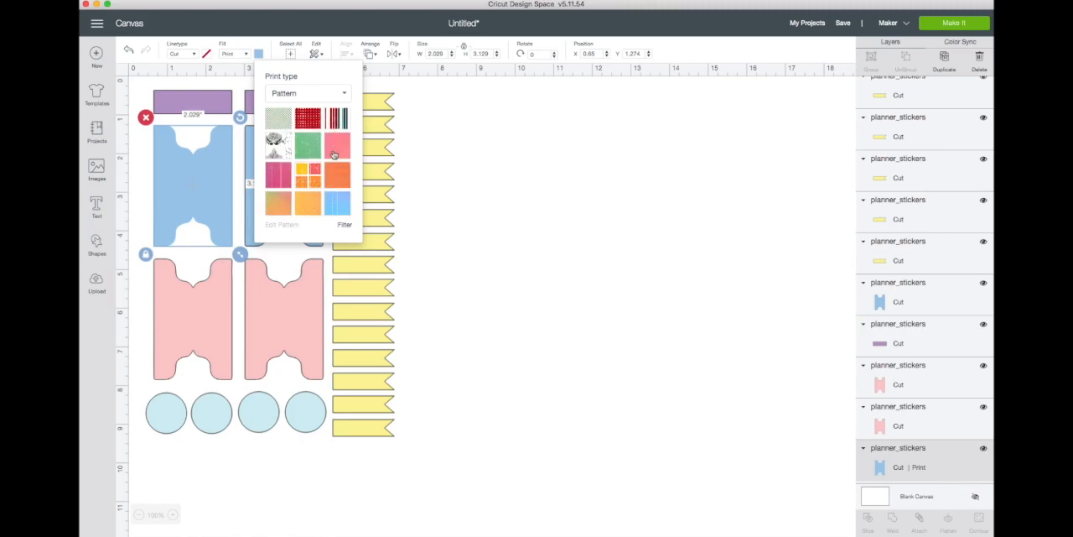
scroll(334, 155, down, 3)
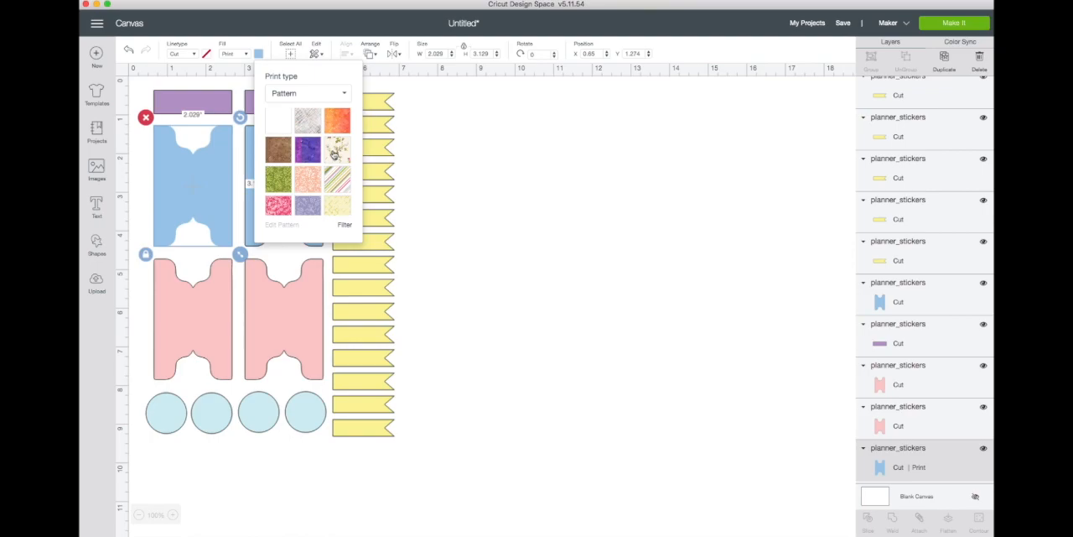
scroll(334, 155, down, 10)
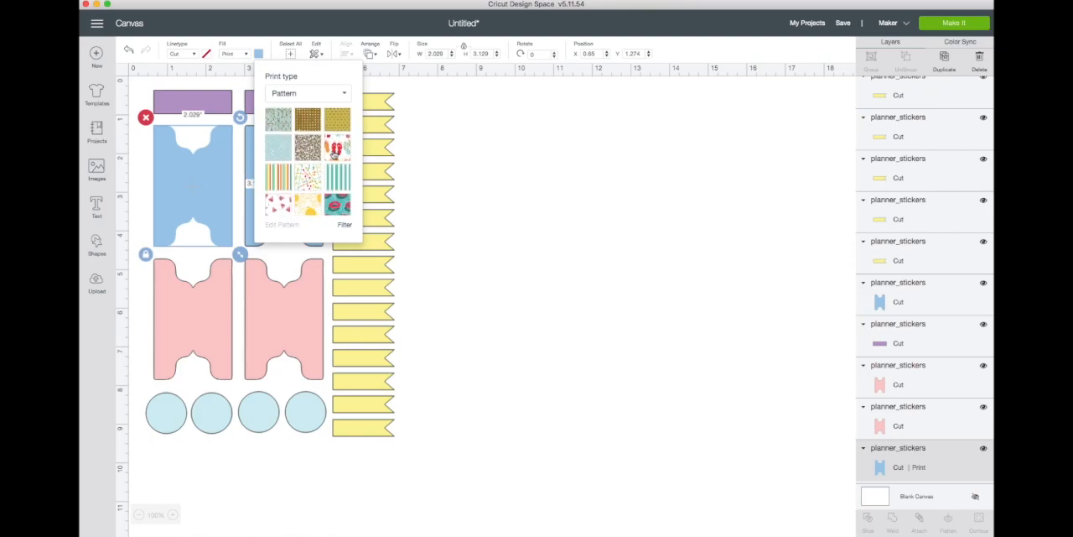
click(339, 149)
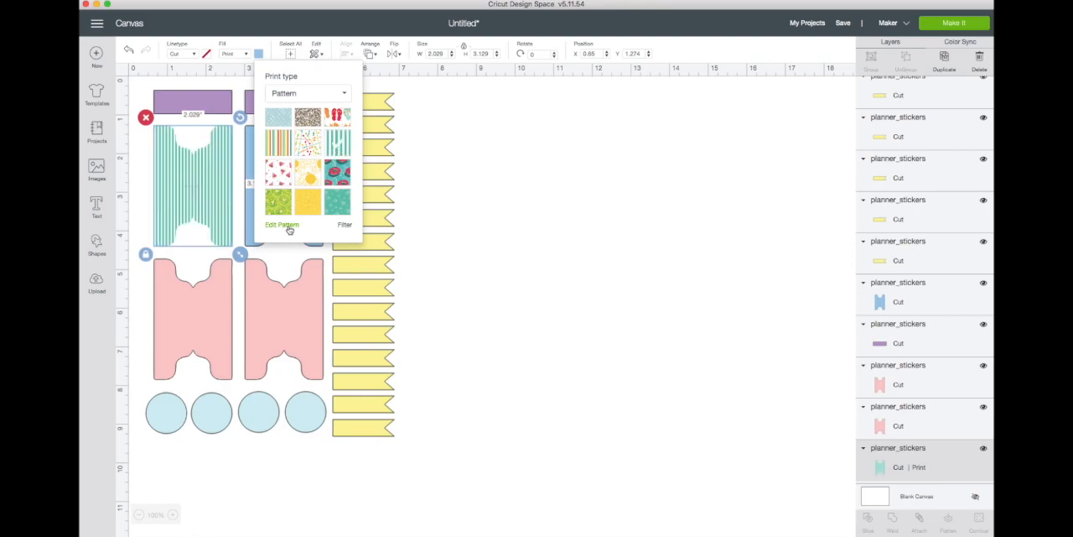
Step: Edit the sticker's stripe pattern and set its scale to 400
click(282, 225)
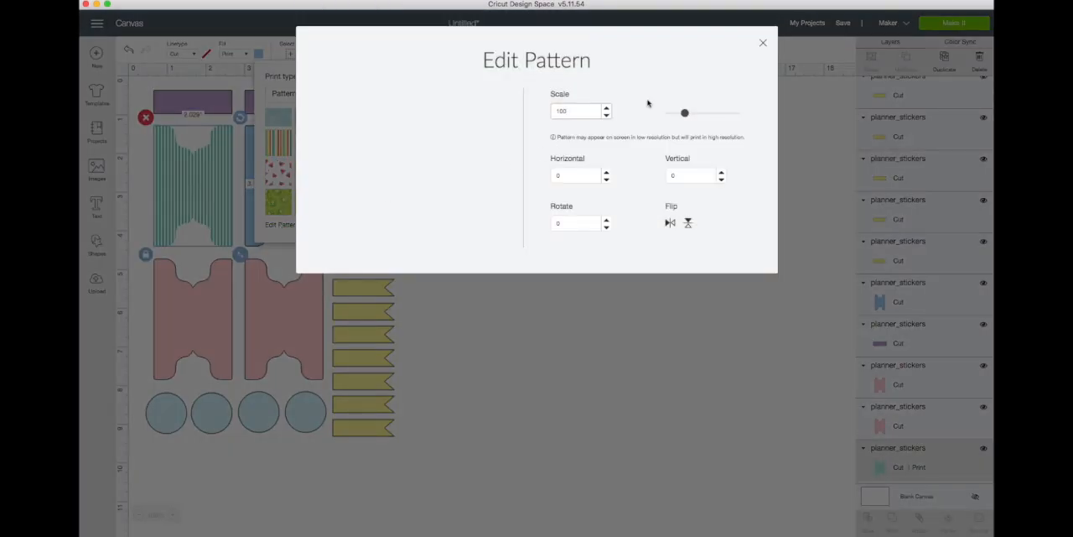
drag(685, 113, 738, 114)
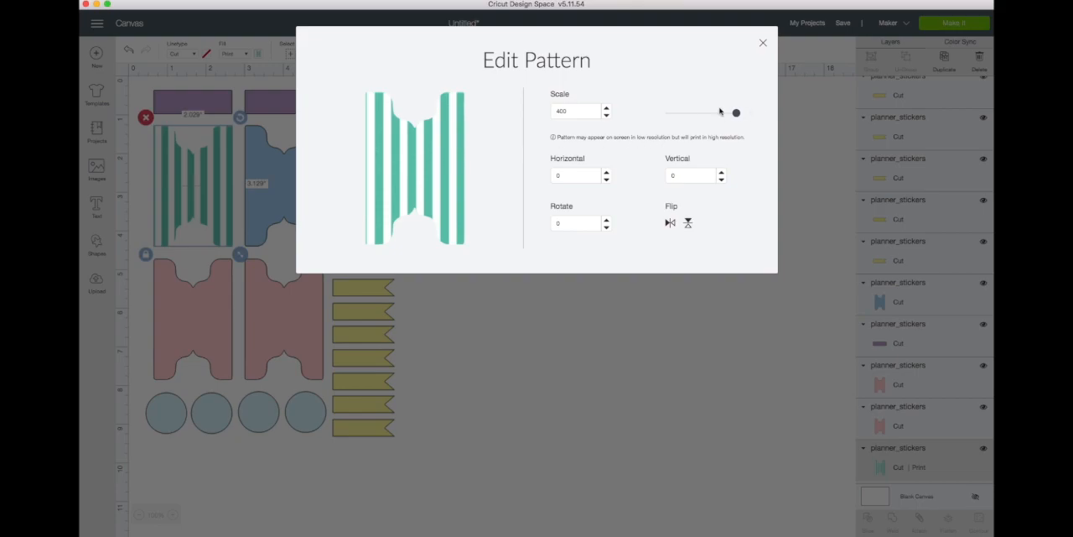
click(762, 45)
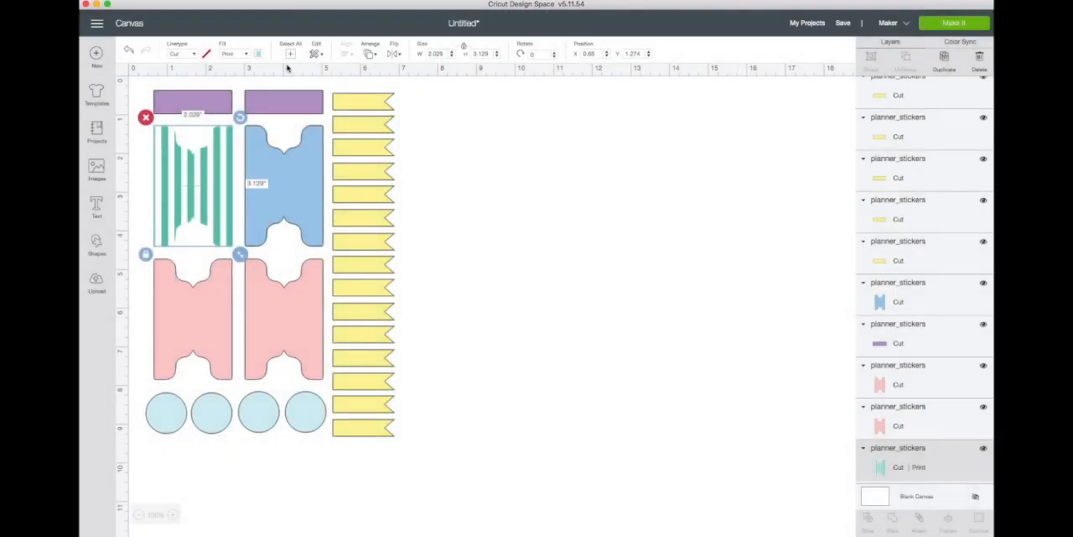
Step: Browse further through the patterns and fill the striped sticker with the coral diagonal plaid pattern
click(261, 53)
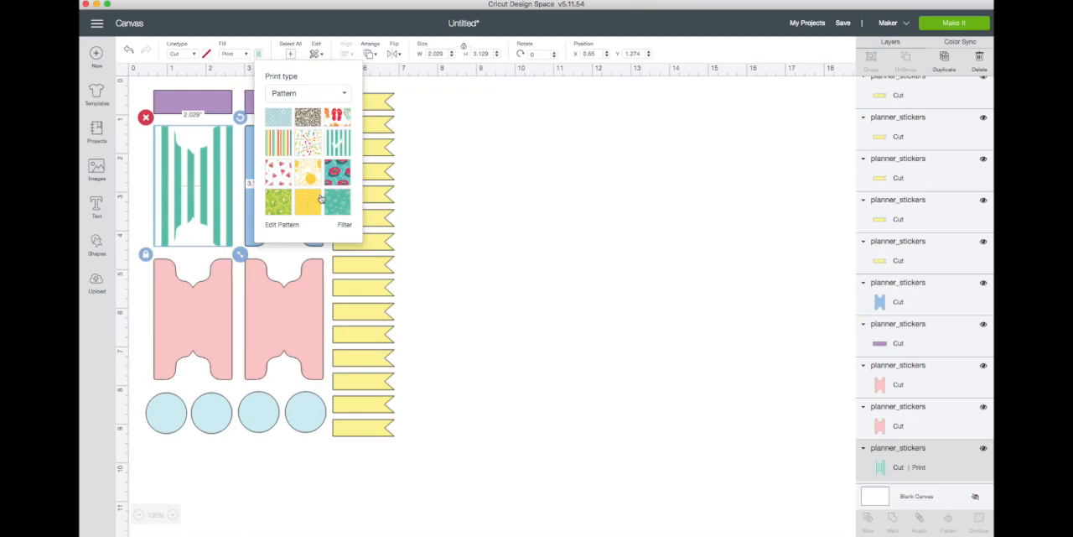
scroll(321, 198, down, 10)
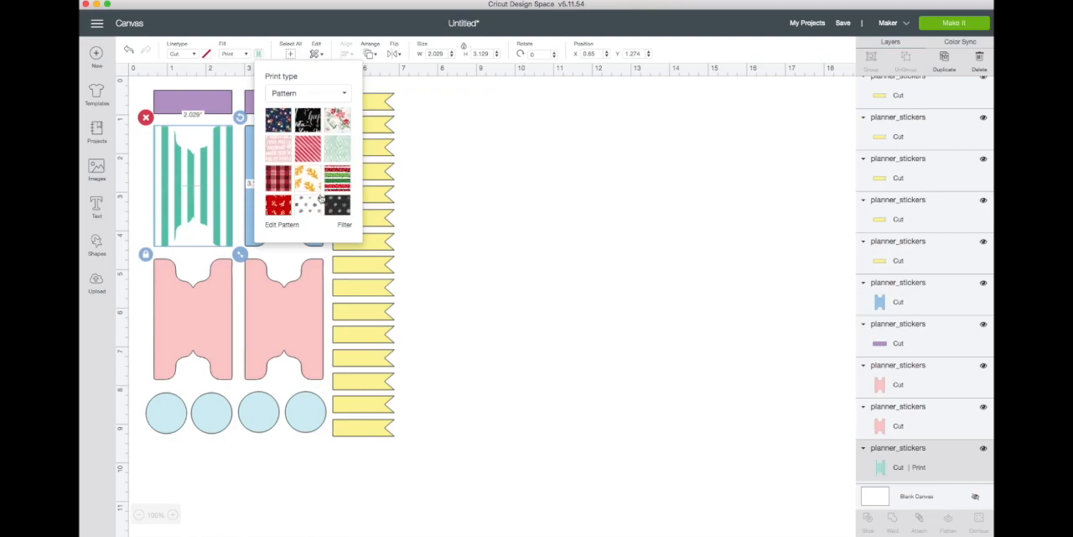
scroll(321, 198, down, 10)
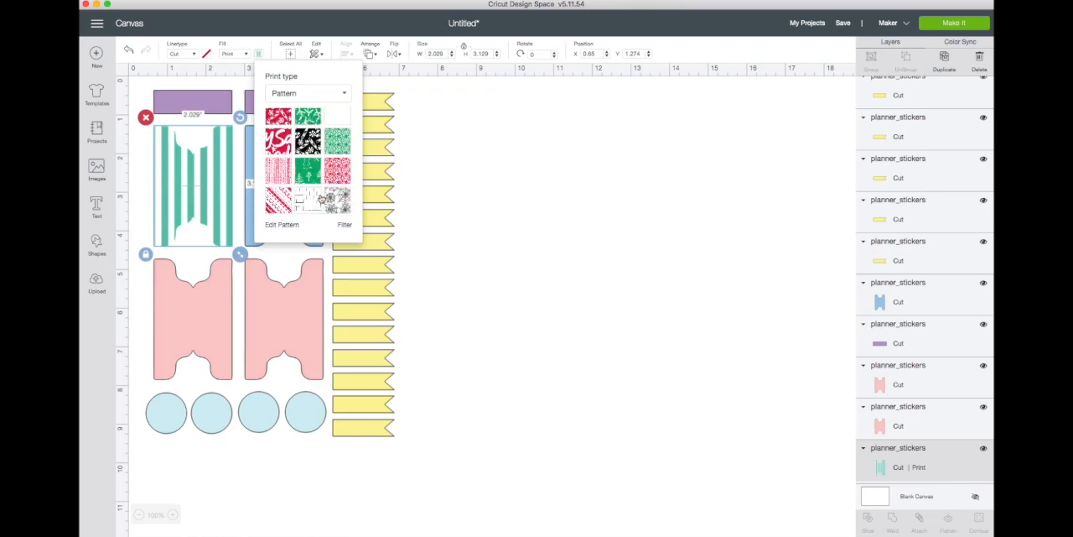
scroll(320, 198, down, 5)
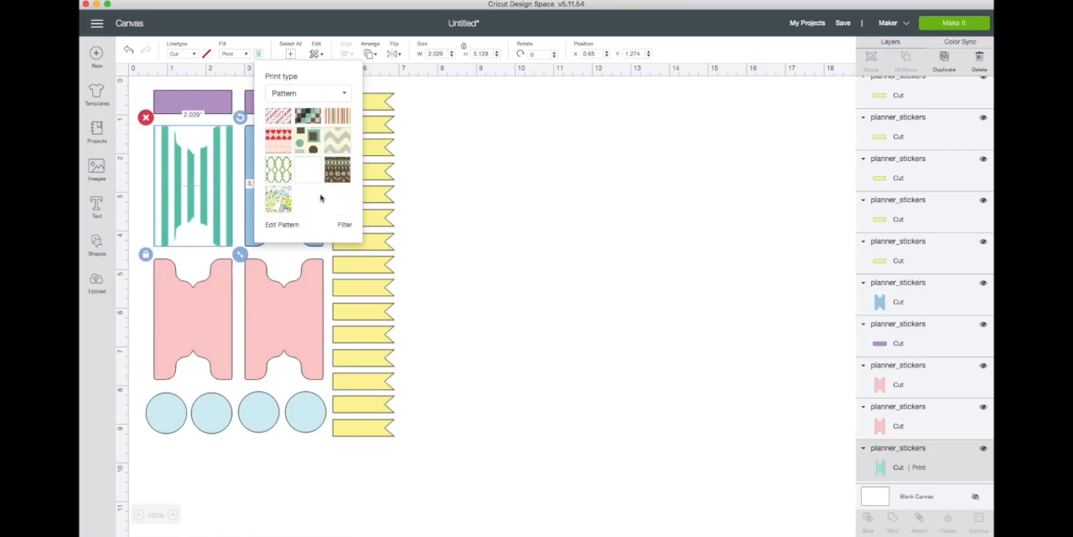
scroll(320, 198, down, 10)
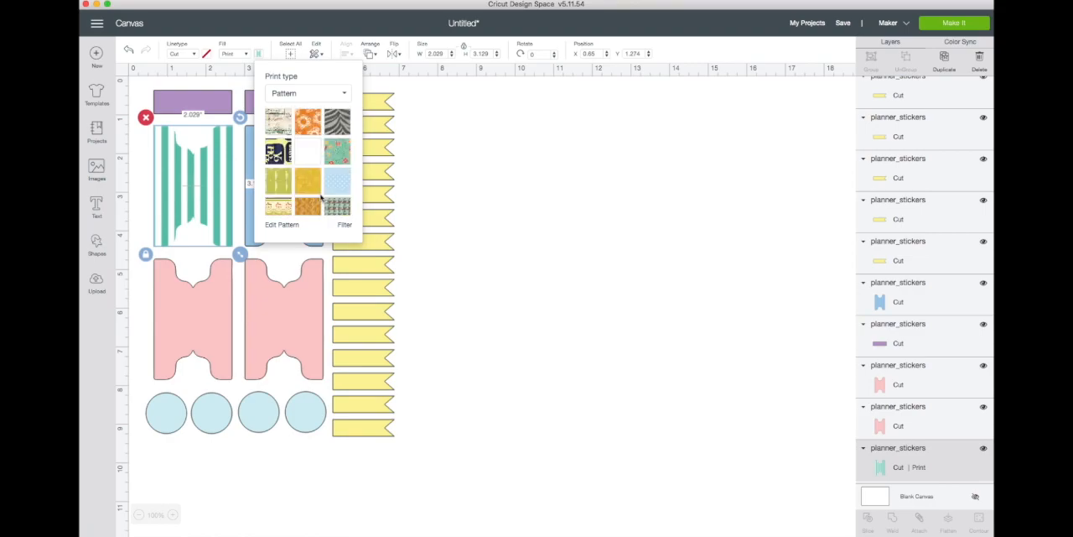
scroll(320, 198, down, 10)
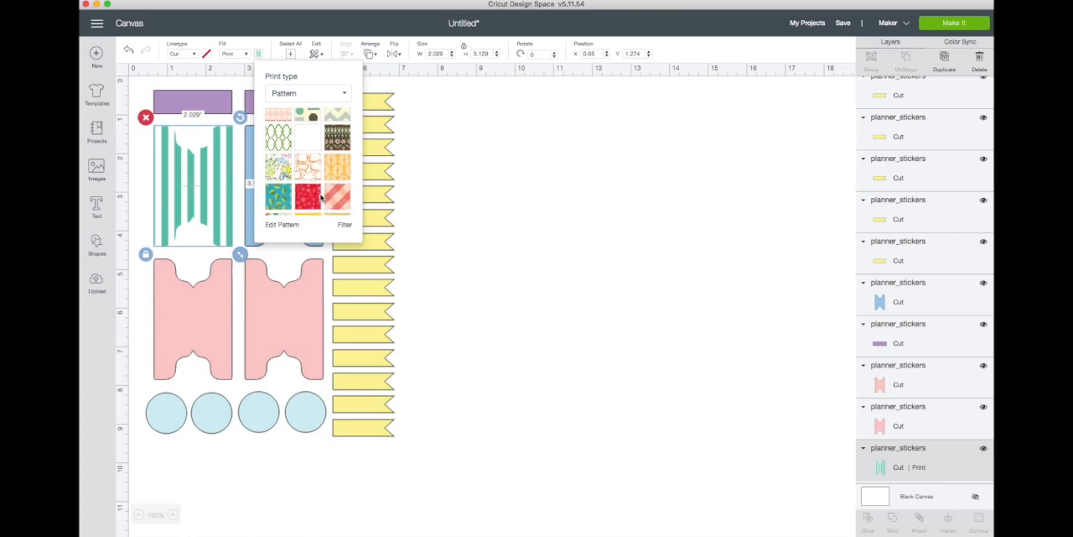
click(342, 184)
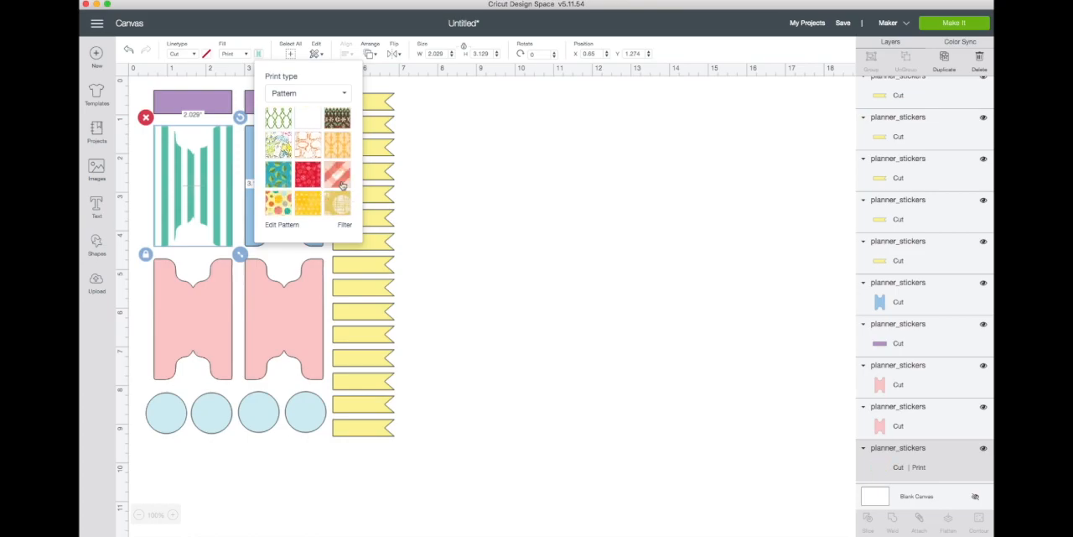
click(482, 217)
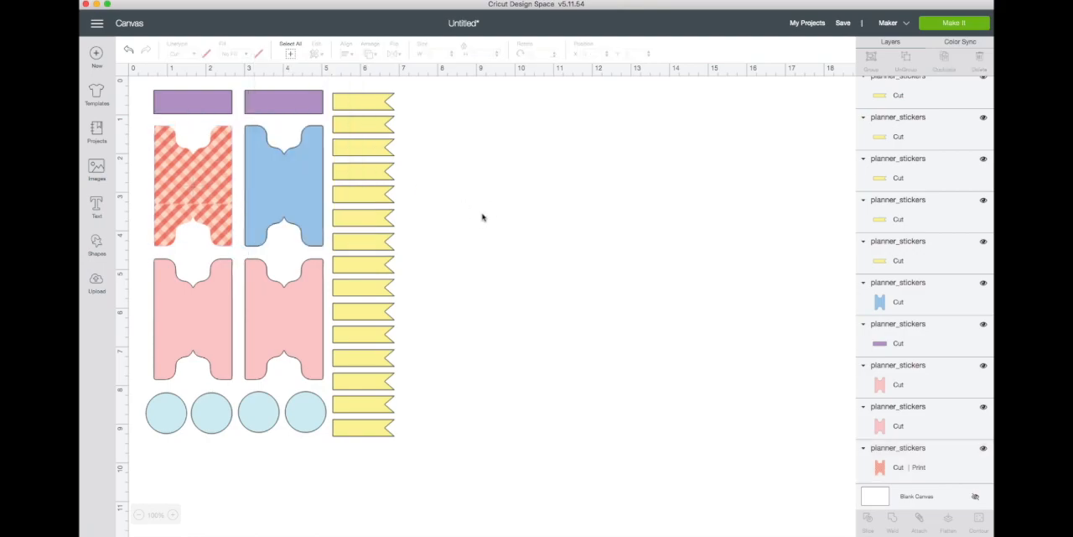
Step: Replace the coral plaid sticker's pattern with the dark red plaid pattern
click(218, 207)
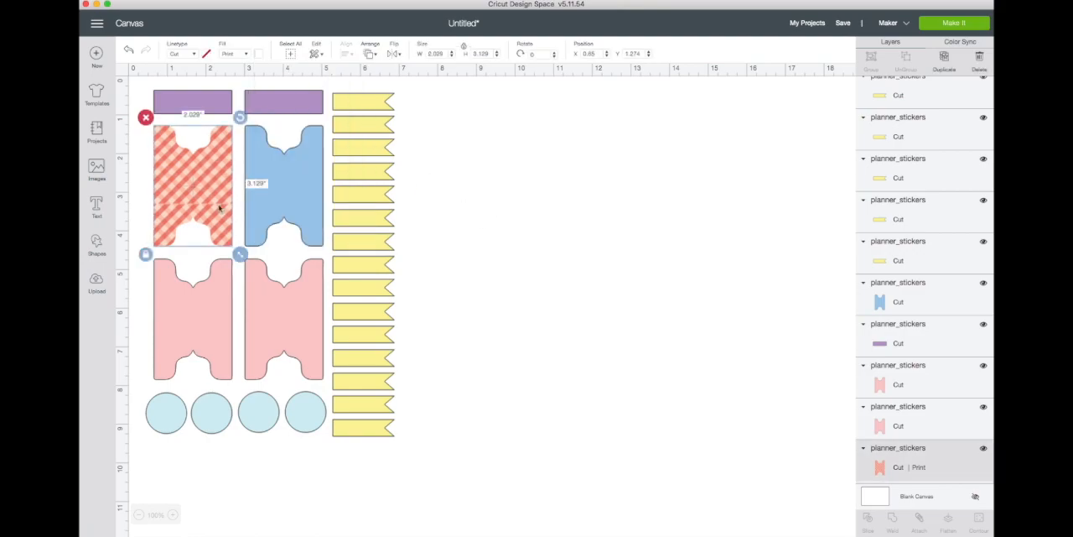
click(259, 53)
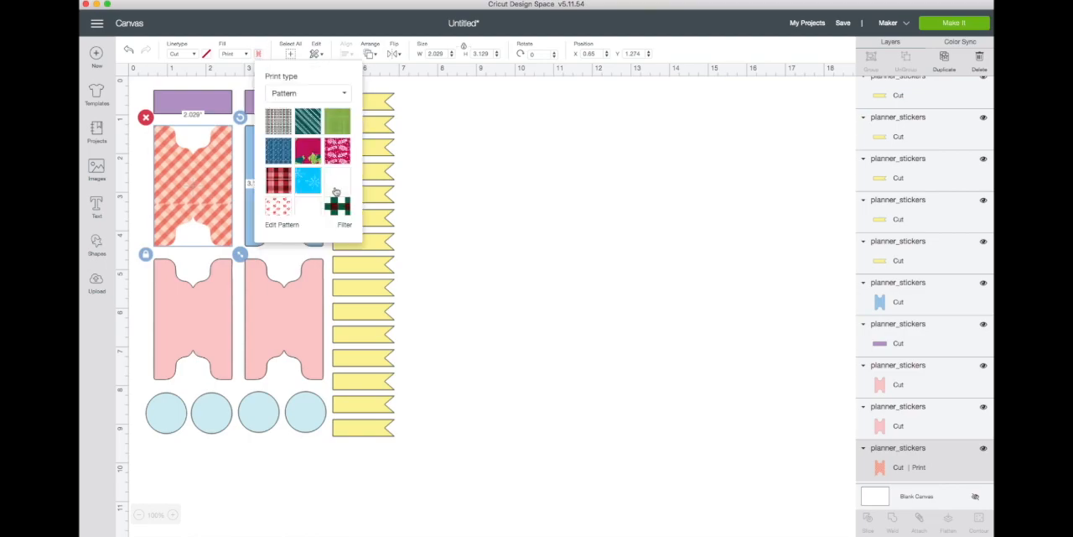
click(280, 180)
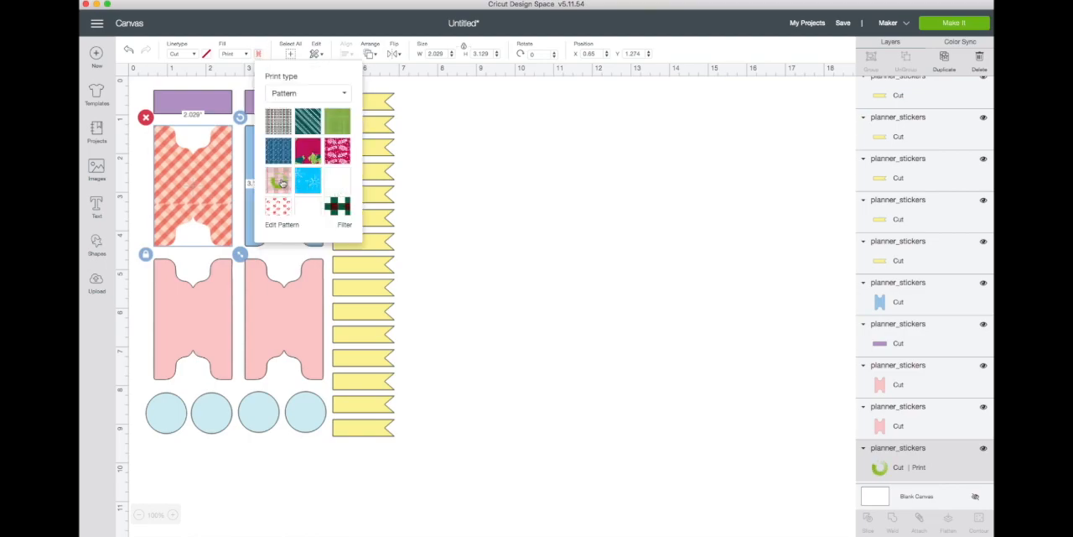
click(506, 213)
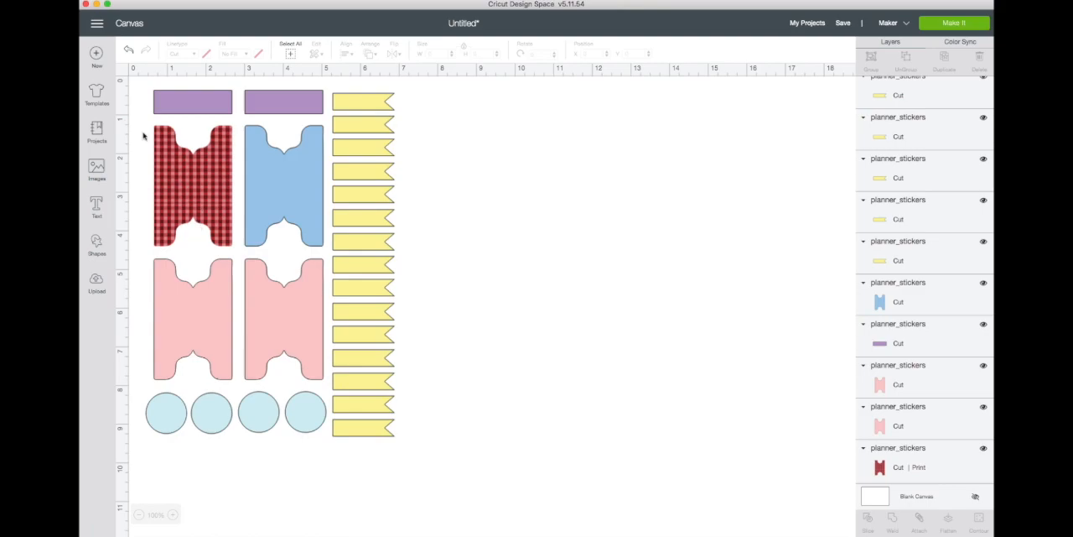
Step: Add a text object reading "January" to the canvas
click(96, 205)
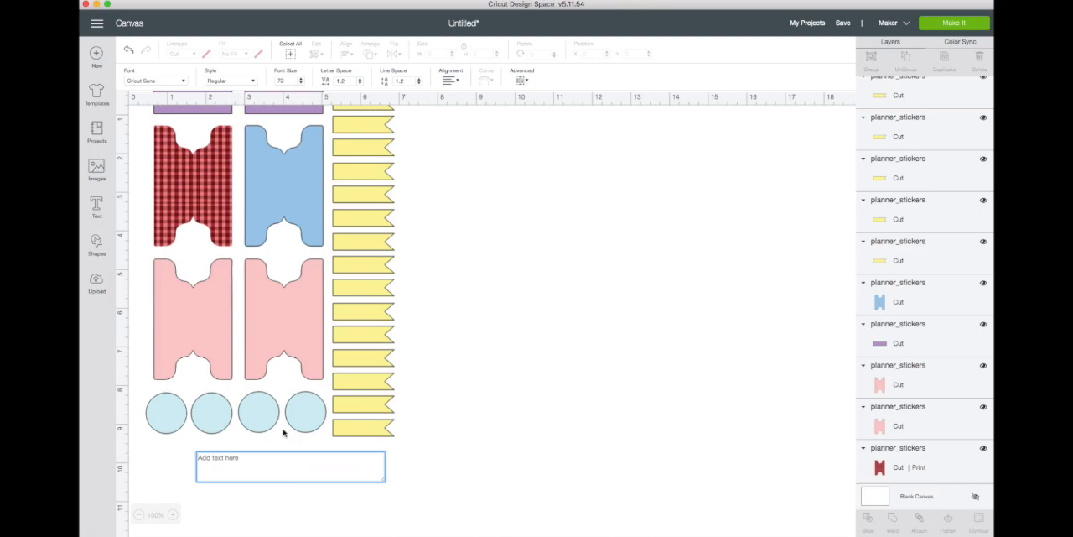
text(January)
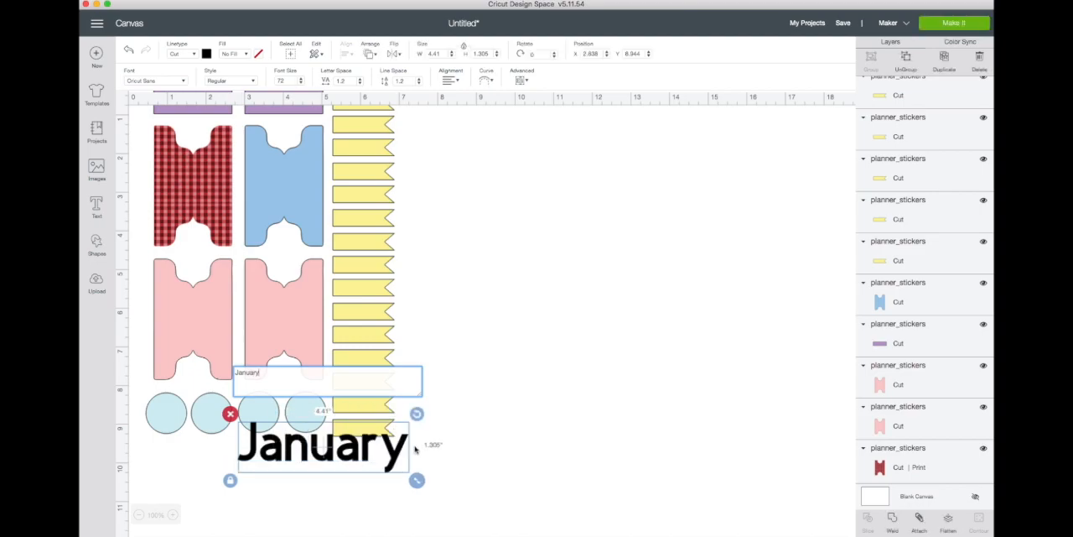
Step: Rotate the January text 90 degrees and move it over the red plaid sticker
click(416, 414)
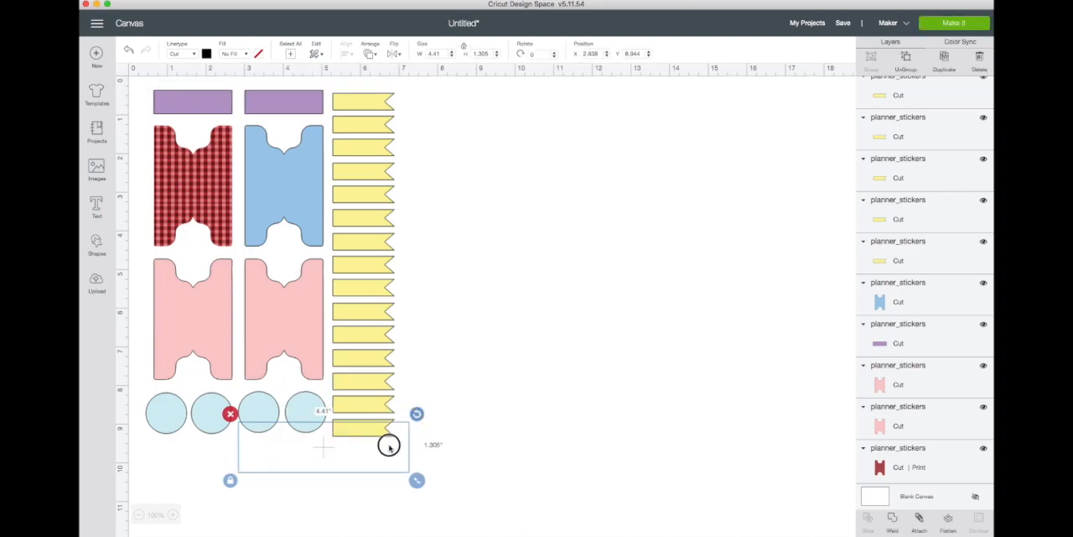
drag(417, 411, 412, 489)
mouse_move(324, 463)
mouse_down()
mouse_move(315, 465)
mouse_move(332, 465)
mouse_up()
drag(332, 401, 181, 178)
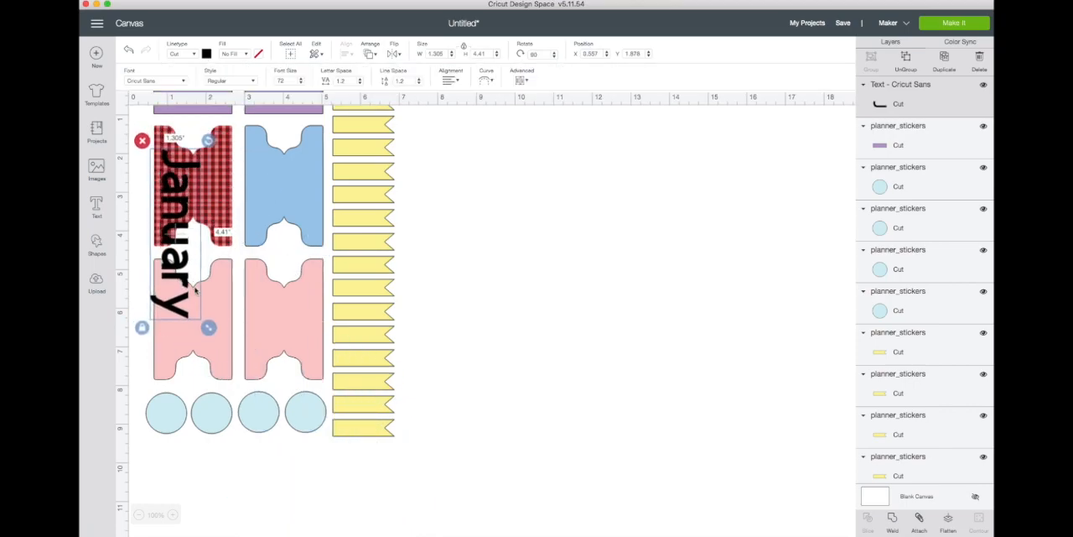
Step: Shrink the January text to about 0.483 by 1.632 inches and fit it on the left half of the red plaid sticker
drag(208, 324, 185, 185)
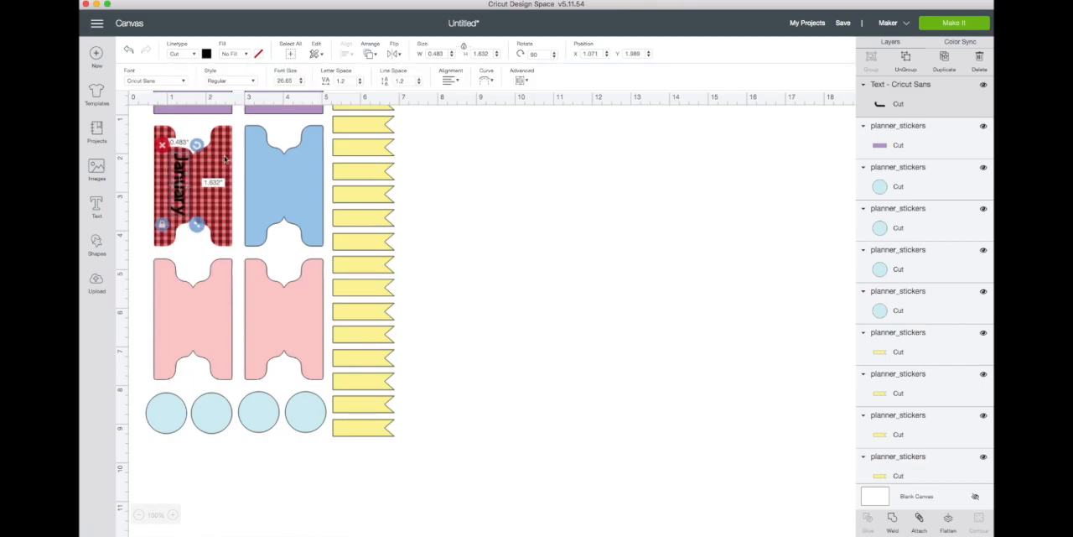
click(485, 248)
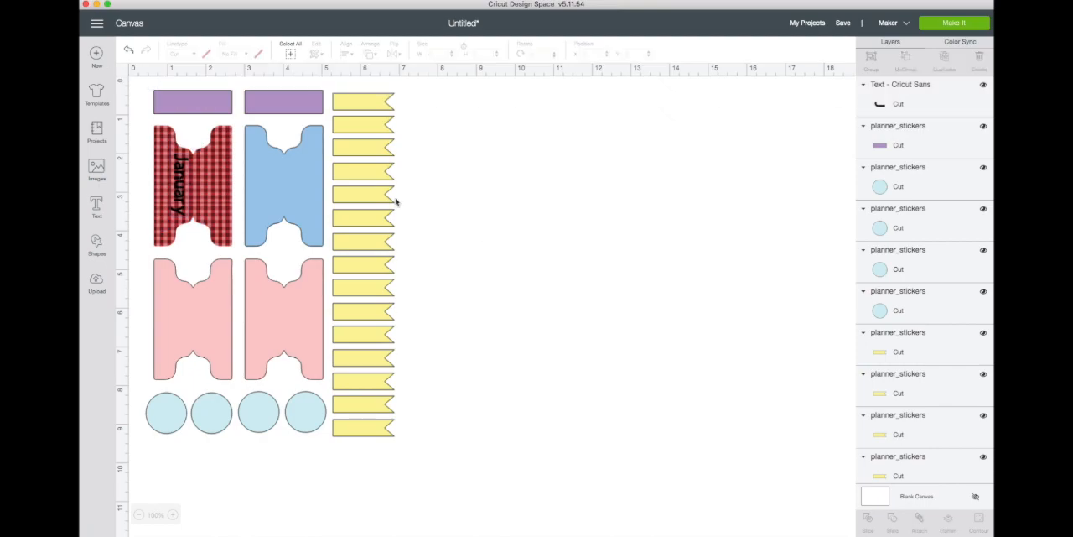
Step: Move the red plaid sticker's layer up the stack to directly beneath the January text layer
click(179, 182)
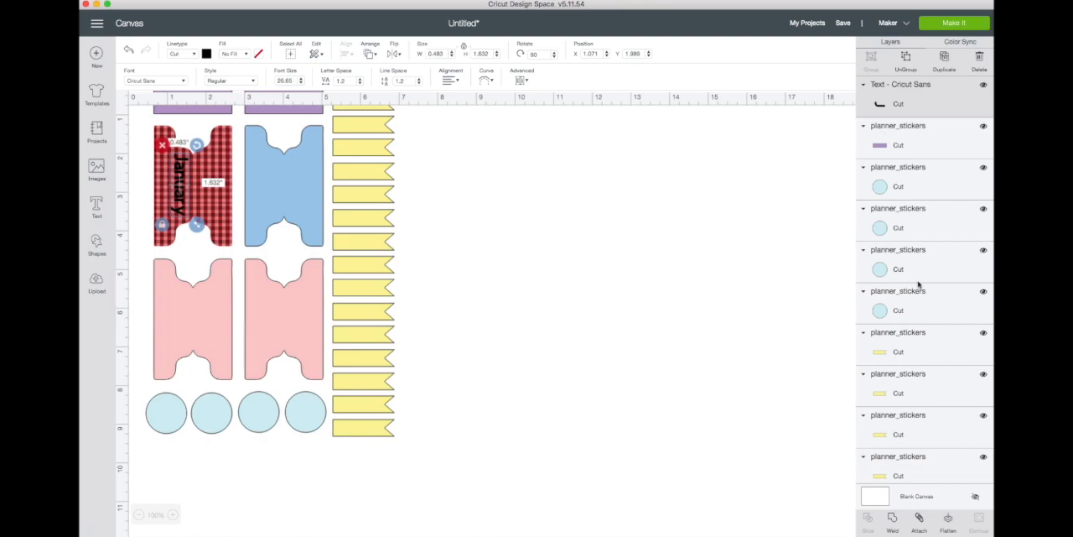
scroll(918, 285, down, 5)
scroll(918, 285, down, 15)
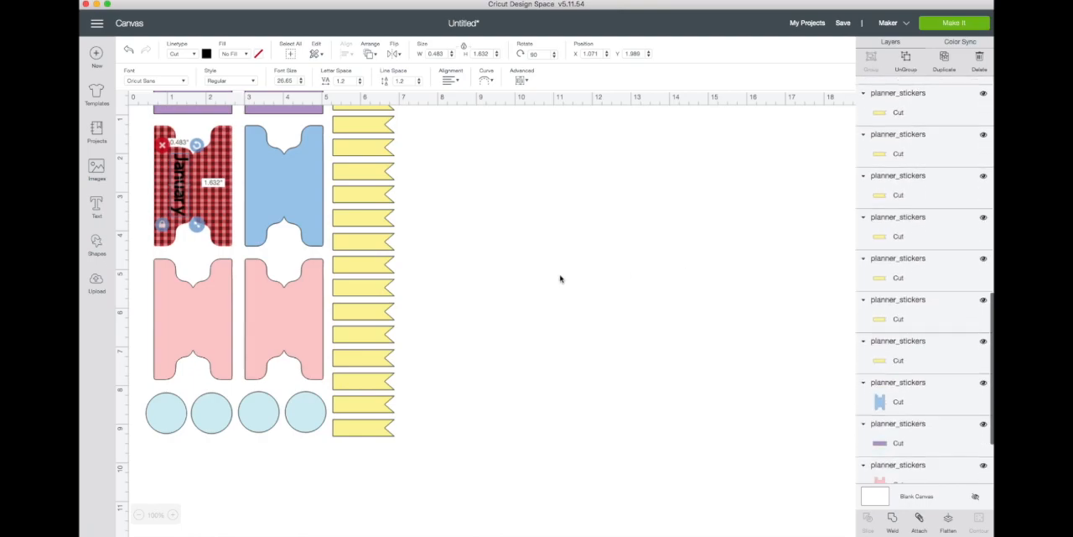
click(216, 145)
click(903, 463)
drag(903, 463, 899, 104)
Step: Try to flatten the January text and the red plaid sticker into one printable layer
click(899, 104)
shift+click(908, 152)
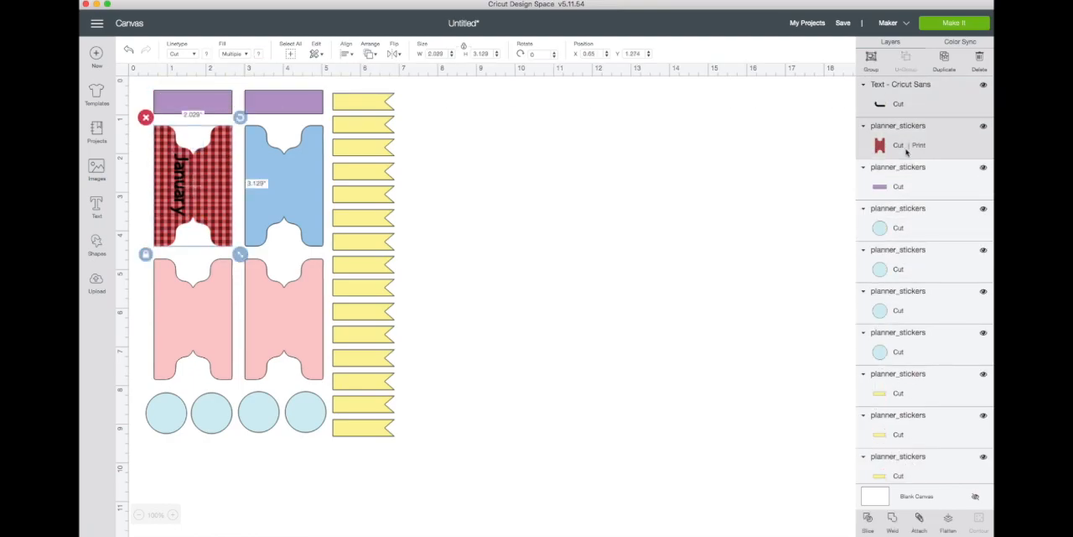
click(948, 521)
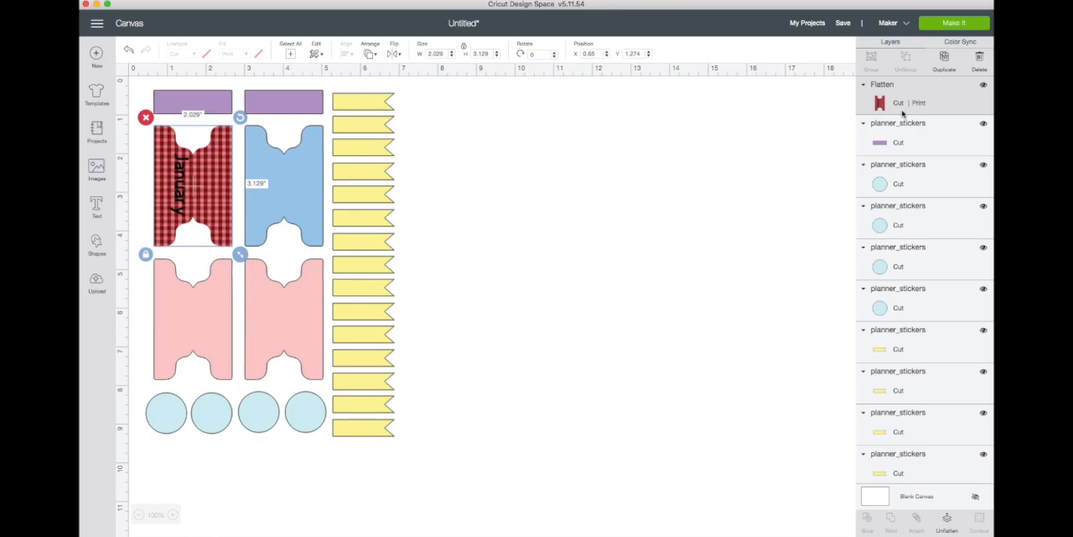
key(cmd+z)
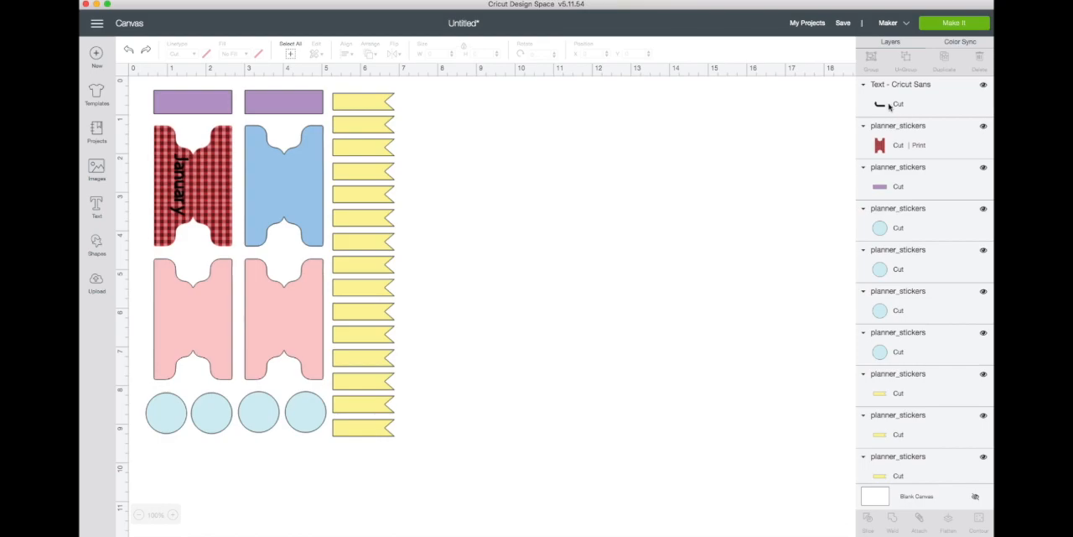
Step: Change the January text's color to white
click(891, 106)
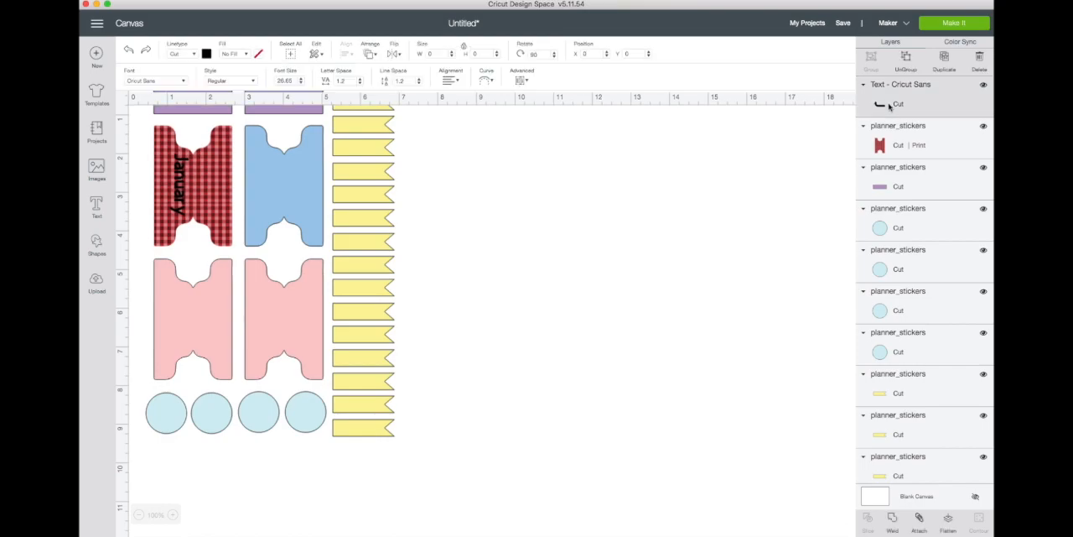
click(209, 55)
click(217, 151)
click(209, 56)
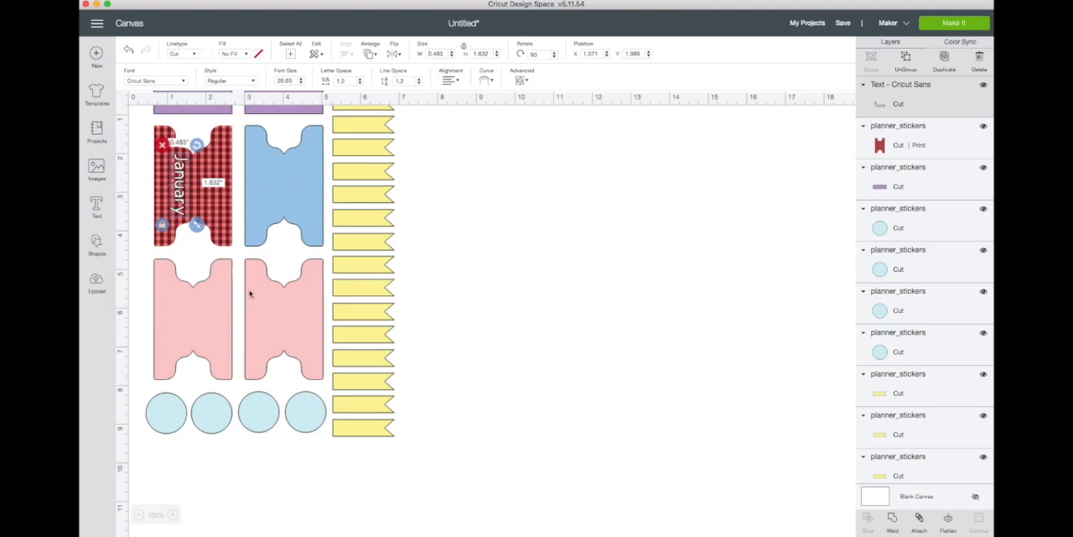
Step: Add a heart shape, shrink it to about 0.477 by 0.451 inches and place it on the leftmost light blue circle
click(376, 130)
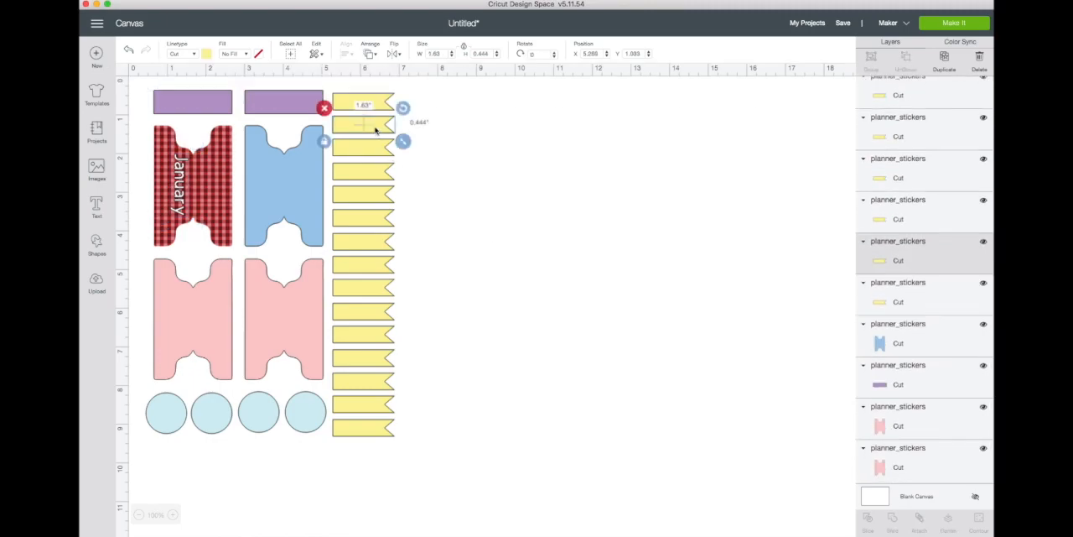
click(167, 416)
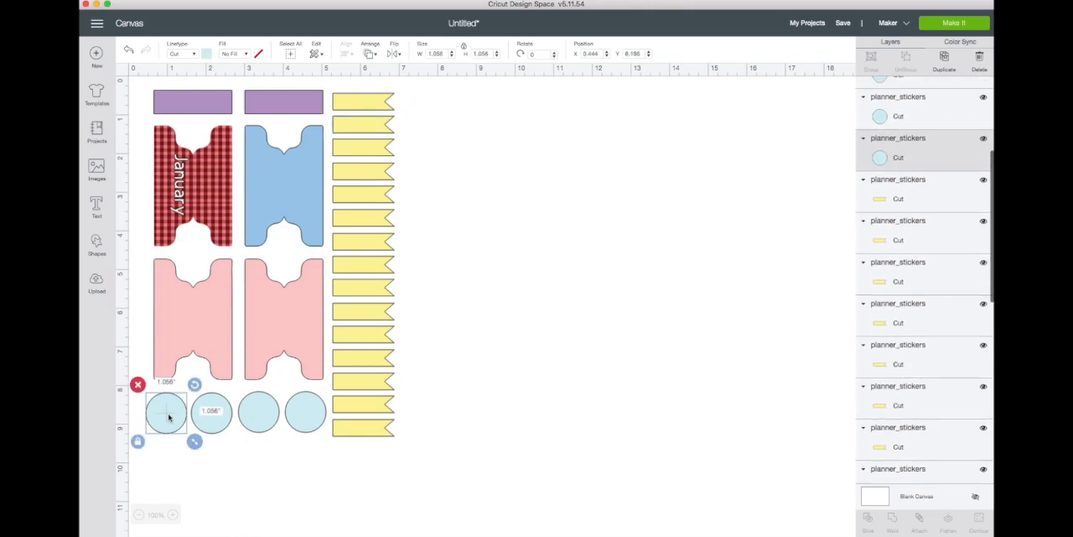
click(97, 244)
click(140, 320)
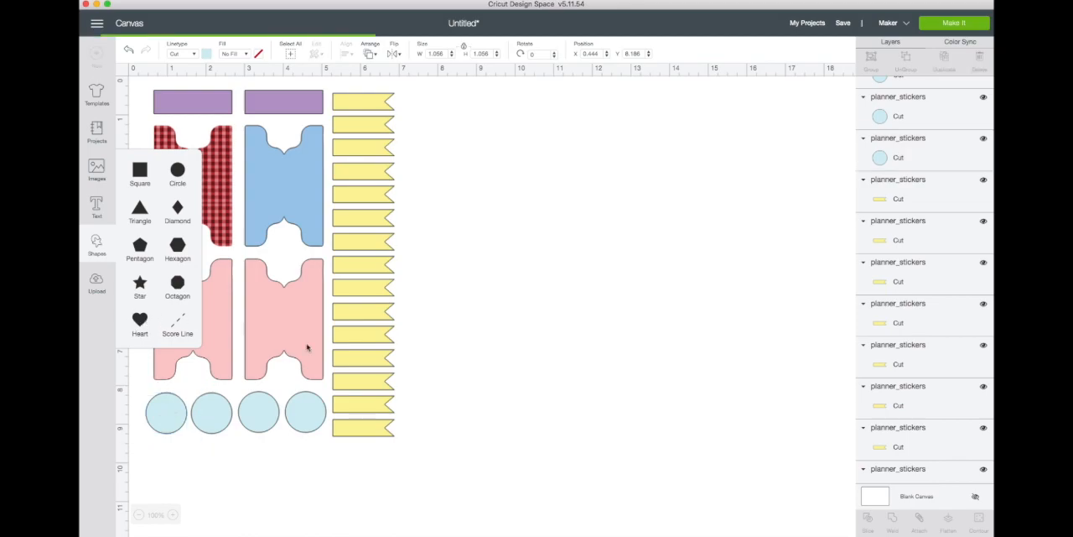
drag(340, 281, 166, 413)
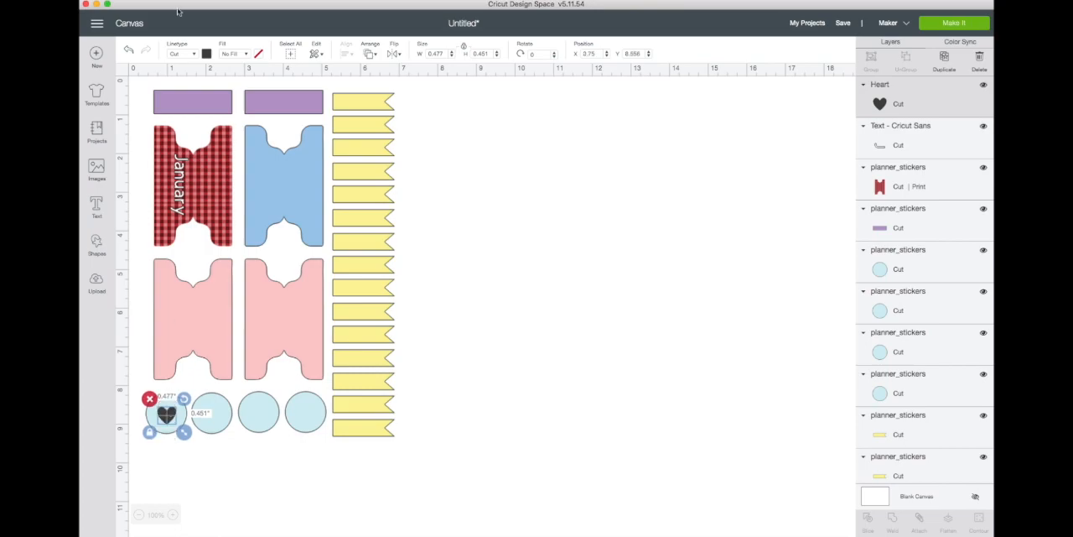
Step: Recolor the heart light pink and nudge it to the center of the circle
click(206, 53)
click(218, 92)
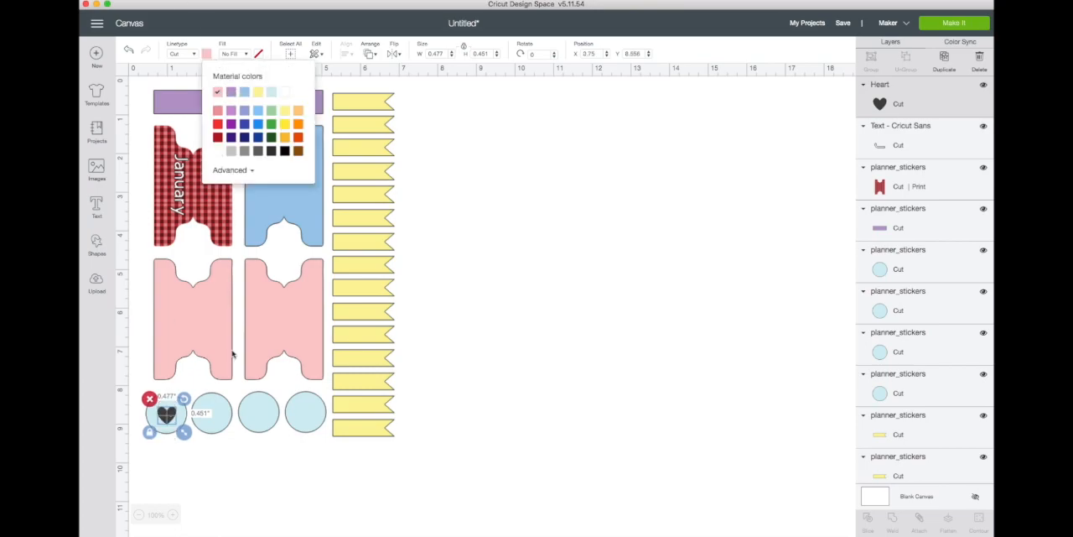
click(199, 506)
click(168, 412)
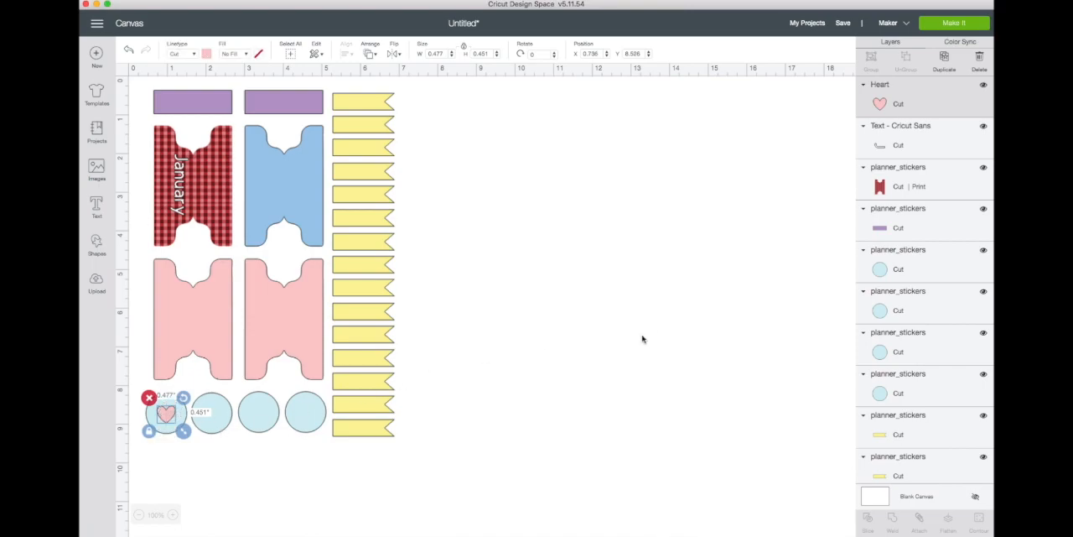
Step: Flatten the pink heart and its light blue circle into one printable sticker
click(172, 431)
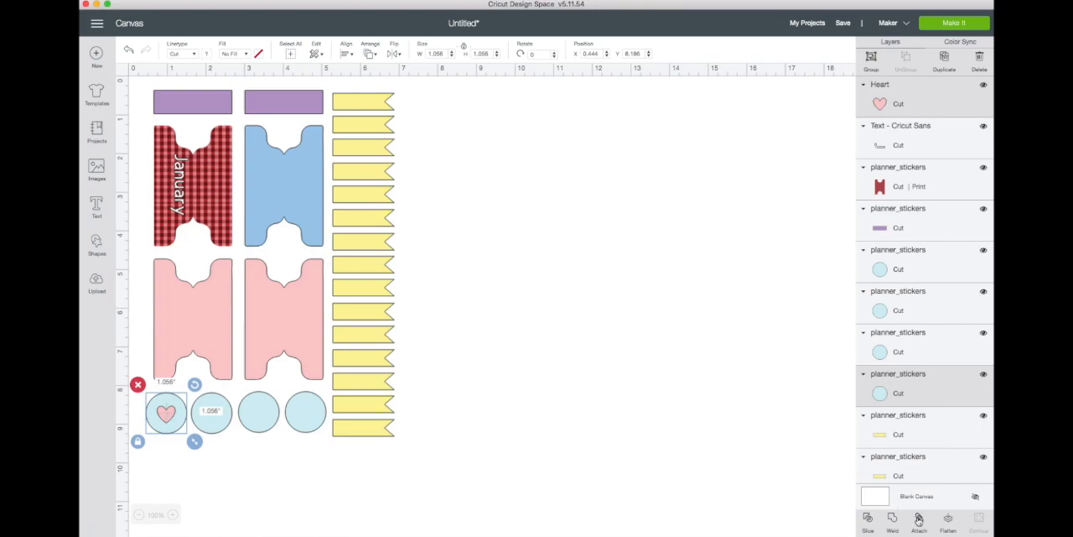
click(948, 519)
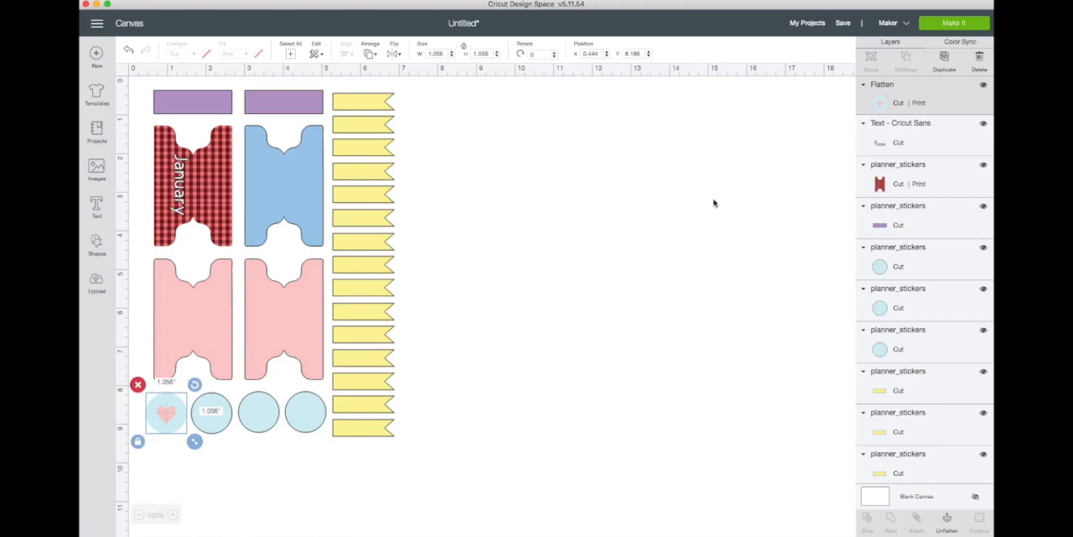
click(606, 307)
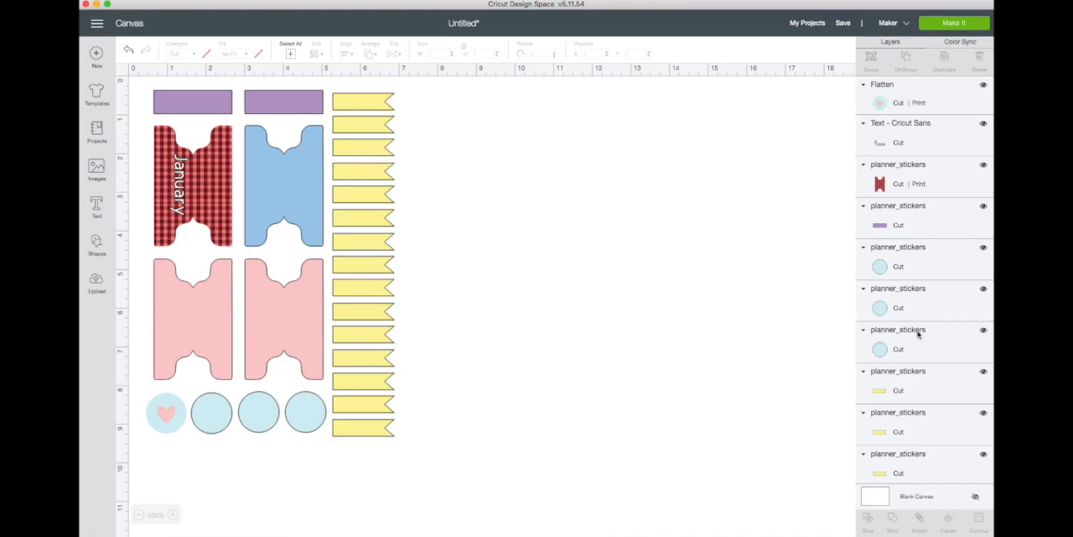
scroll(917, 335, down, 5)
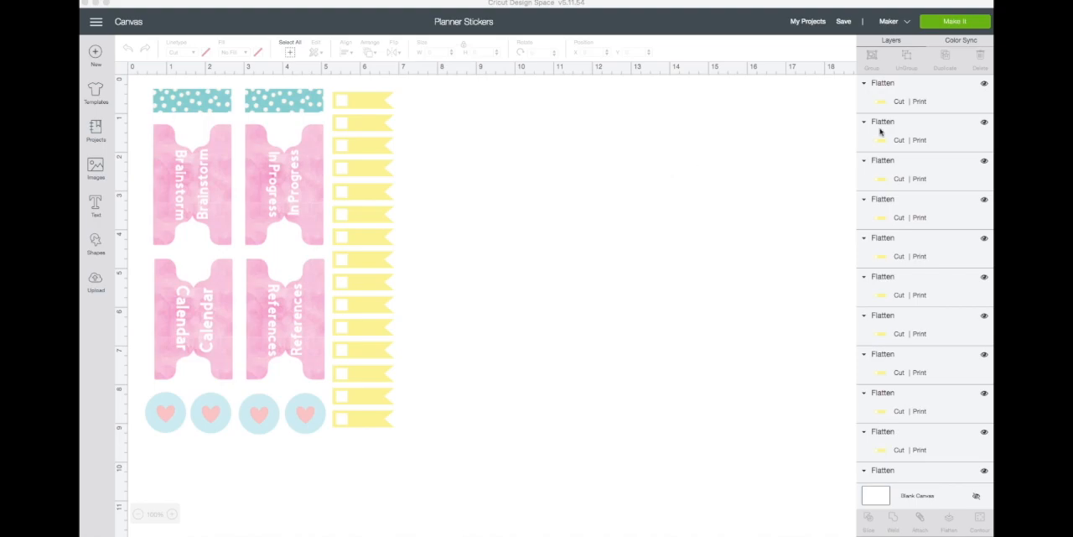
Step: Attach all the stickers in the finished Planner Stickers project and send the sheet to the mat preview
click(892, 87)
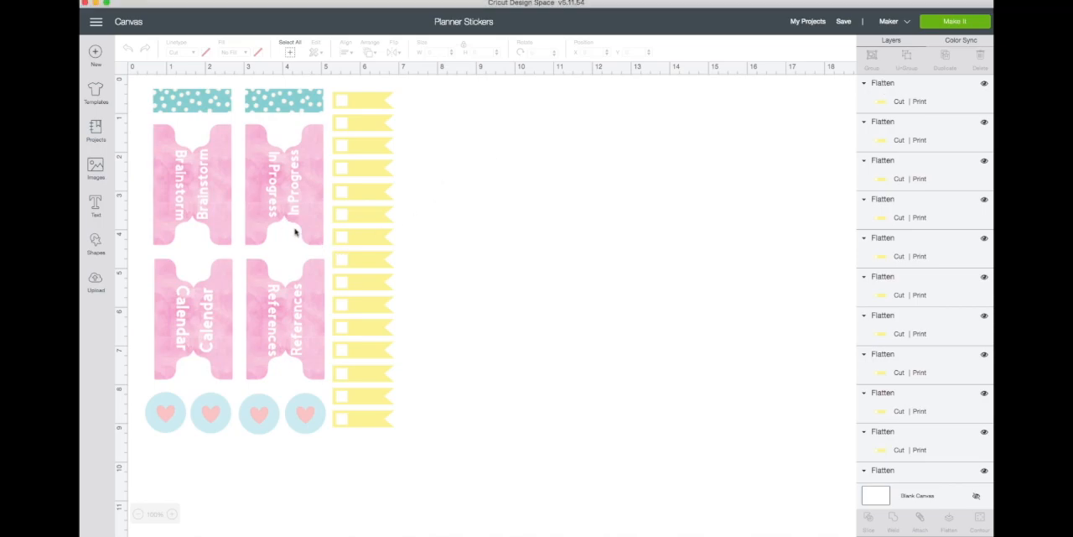
key(super+a)
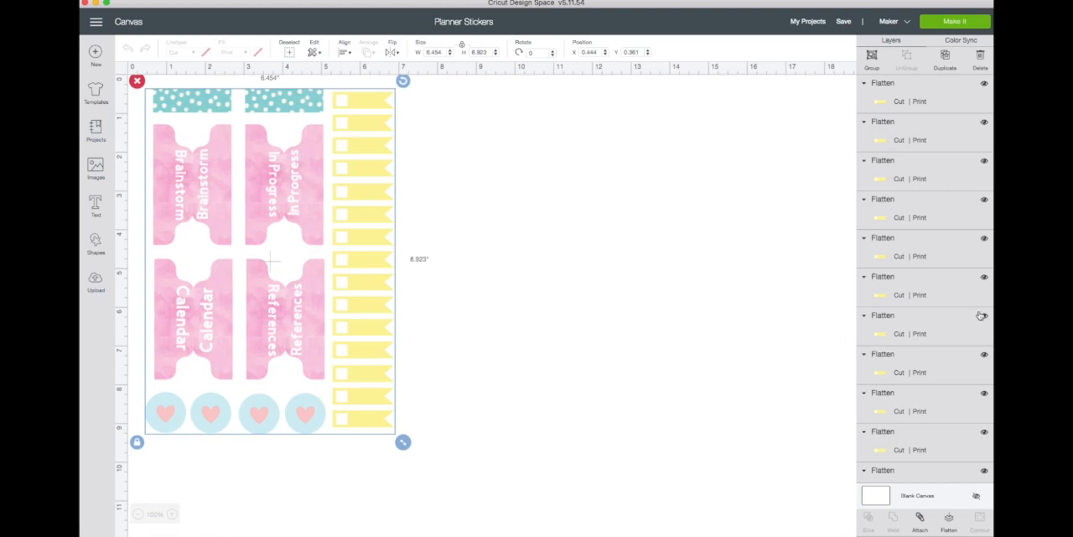
click(920, 519)
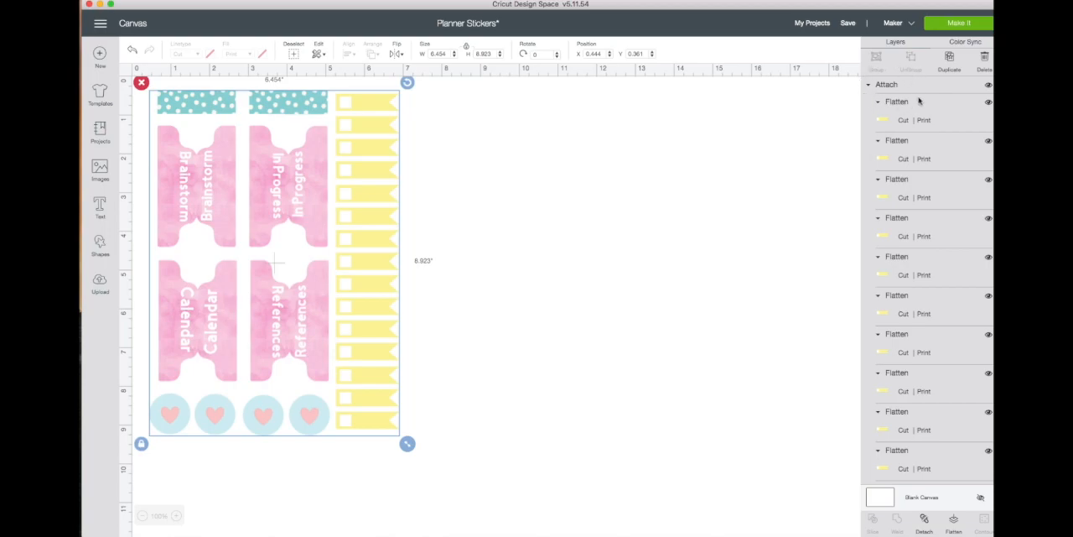
click(949, 23)
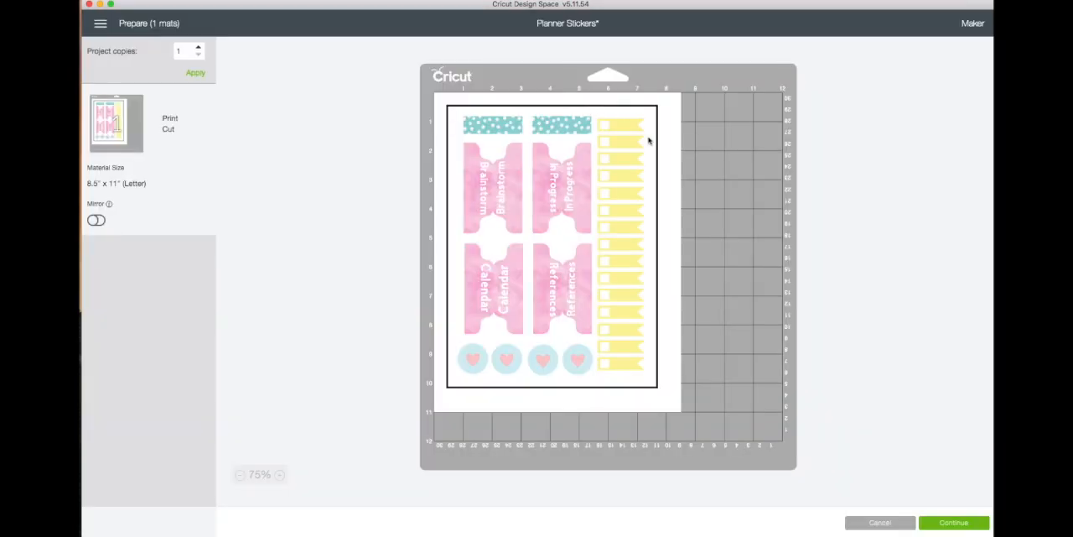